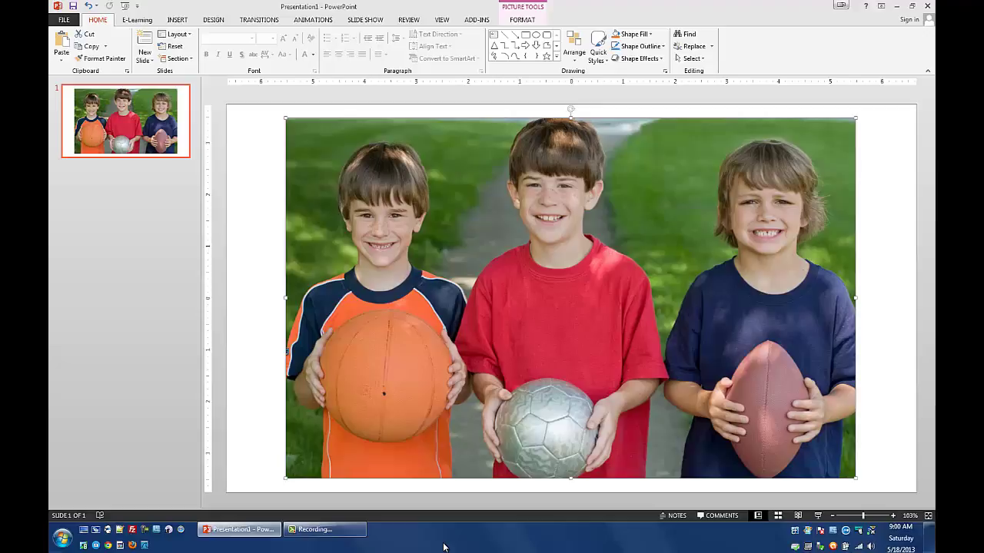
Duplicate slide 1 so its three-boy photo also appears on a new slide 2
left_click(140, 377)
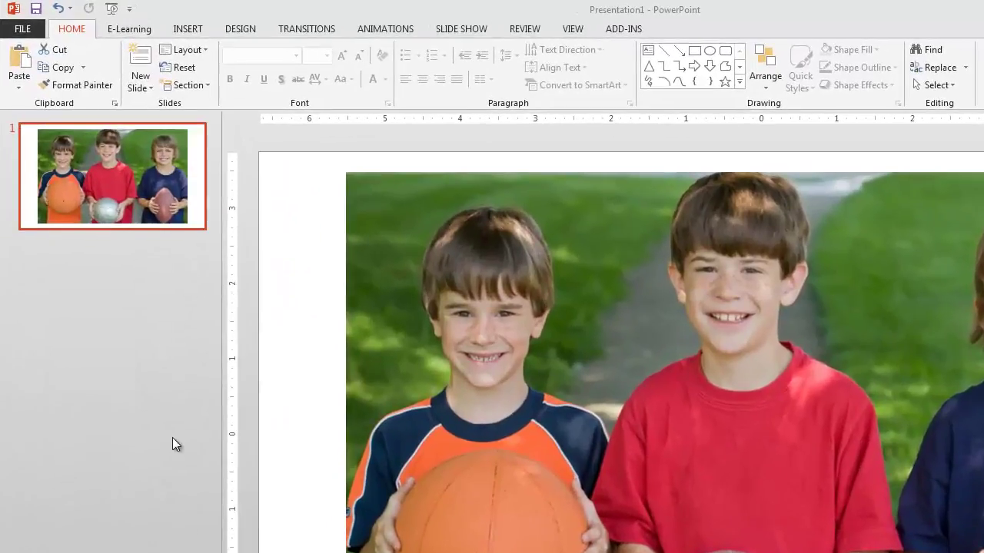
right_click(155, 210)
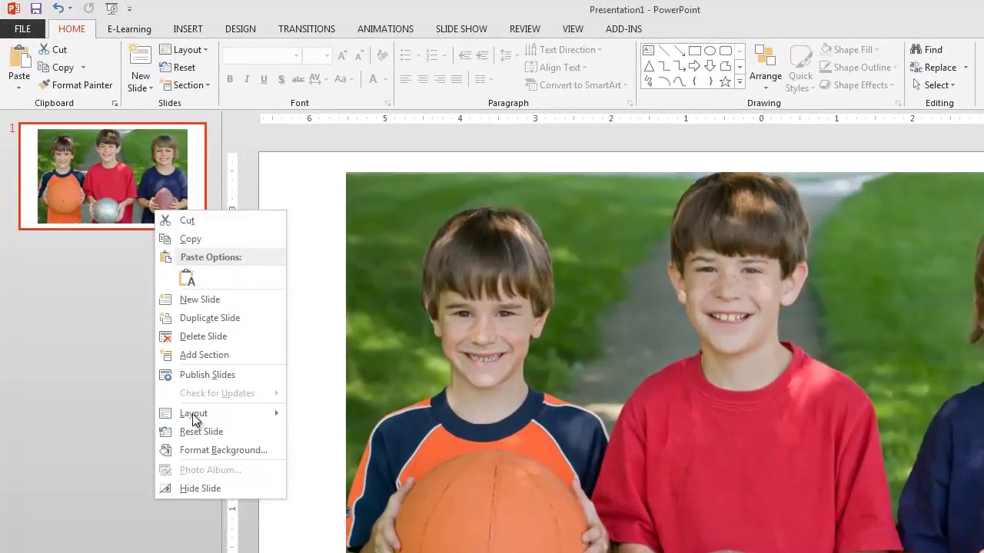
left_click(213, 319)
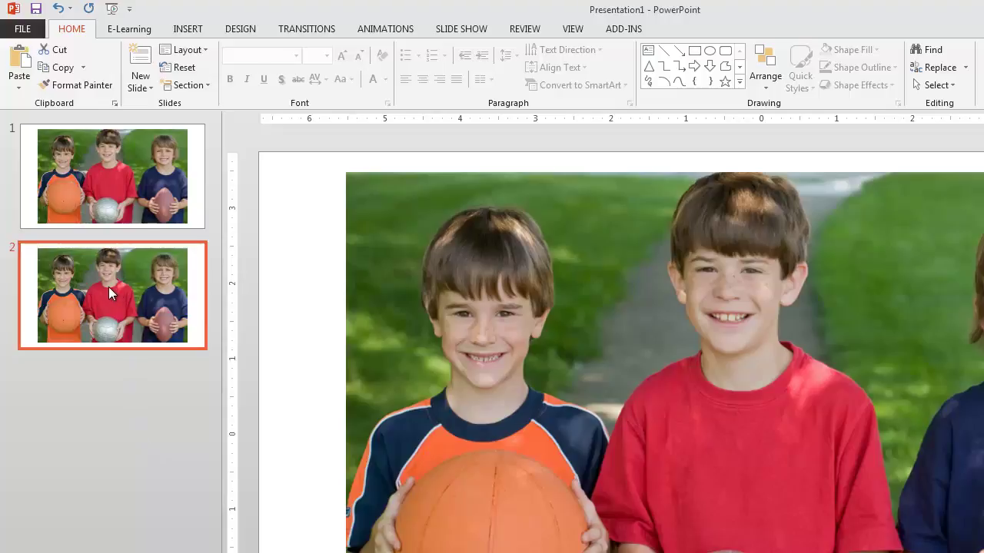
Start Remove Background on the slide 2 photo, keeping only the middle boy in the red shirt
left_click(725, 445)
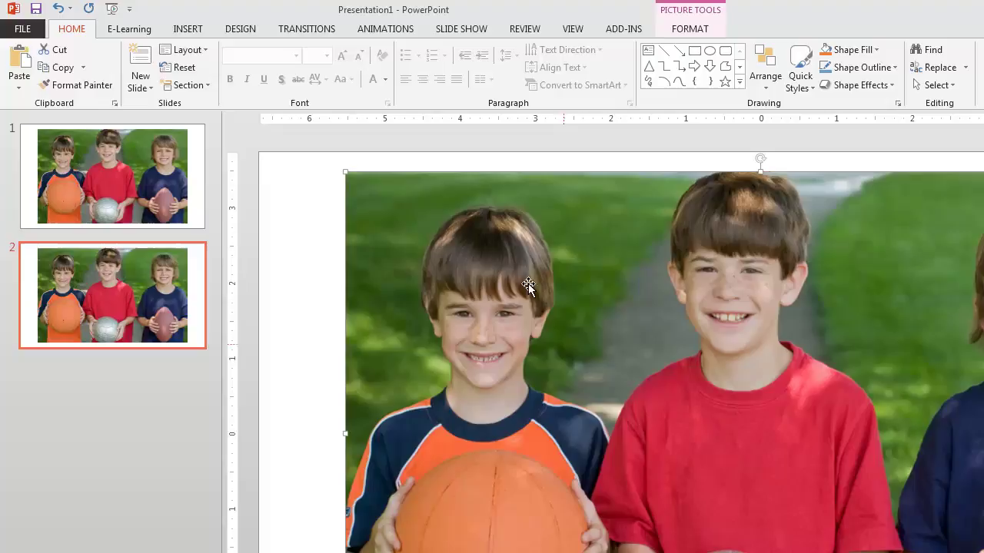
left_click(694, 30)
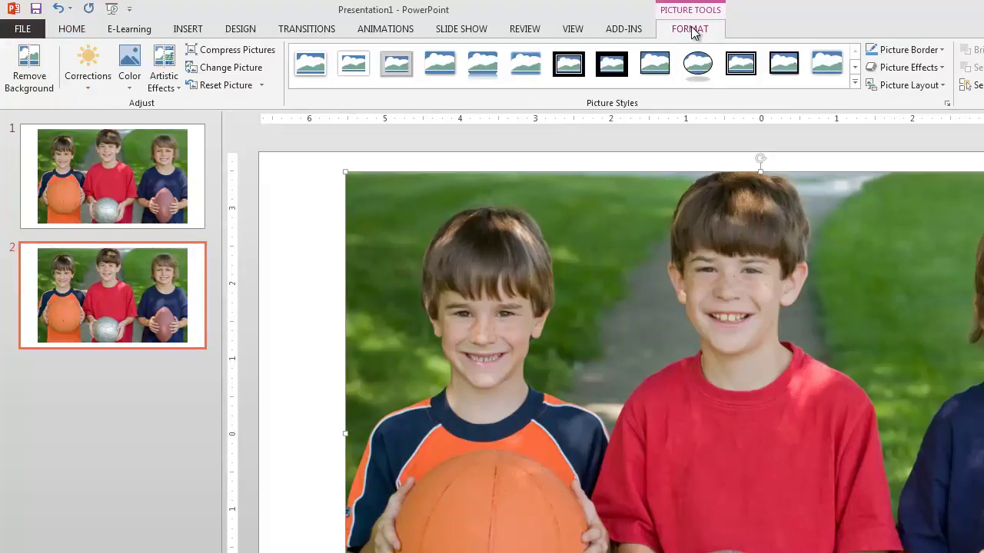
left_click(31, 71)
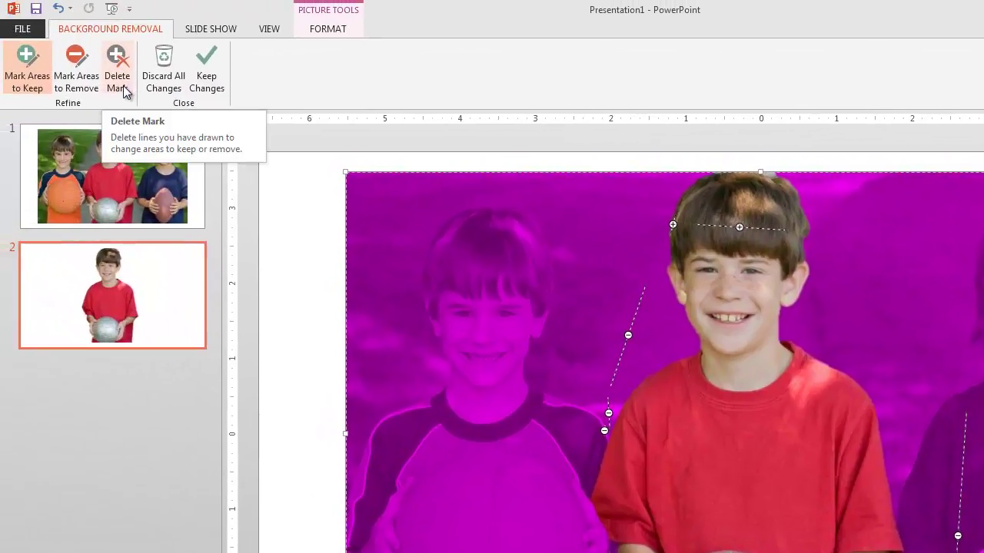
Keep the background-removal changes so only the red-shirted boy remains, then return to slide 1
left_click(206, 79)
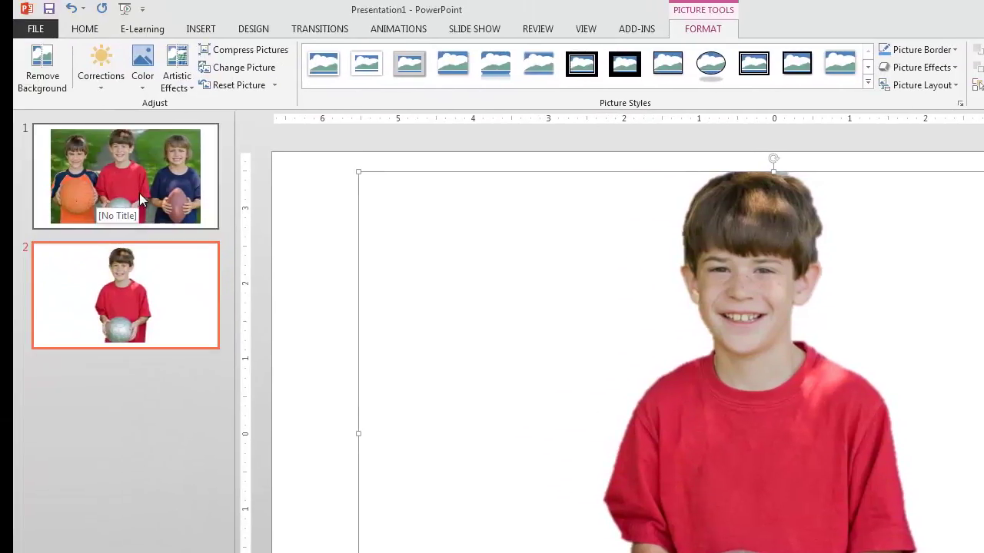
left_click(7, 133)
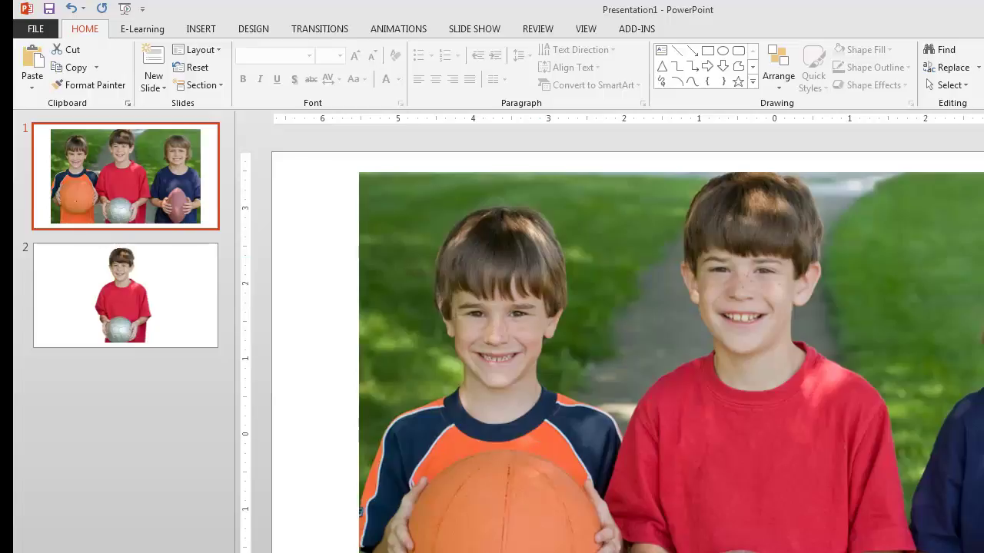
Draw a rectangle covering the entire three-boy photo on slide 1
left_click(200, 31)
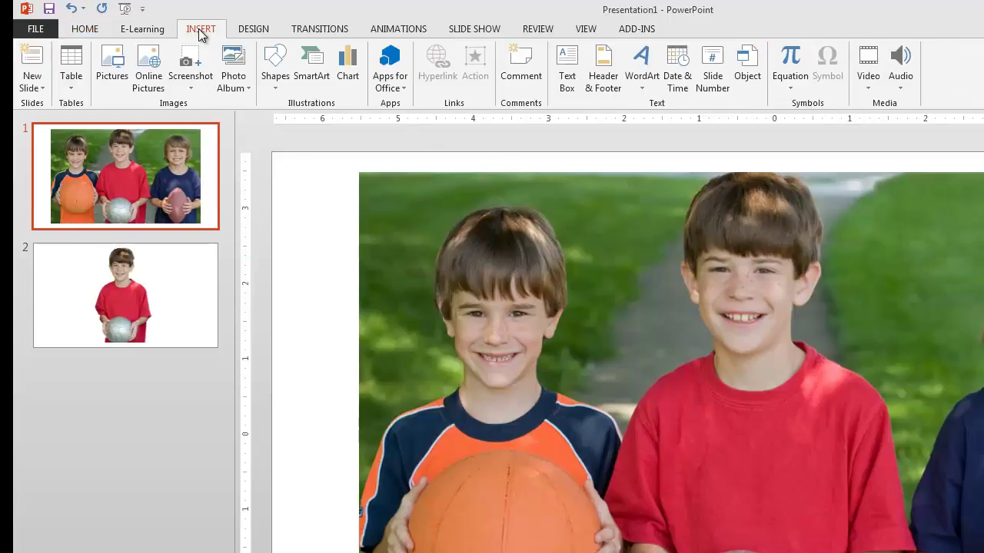
left_click(277, 87)
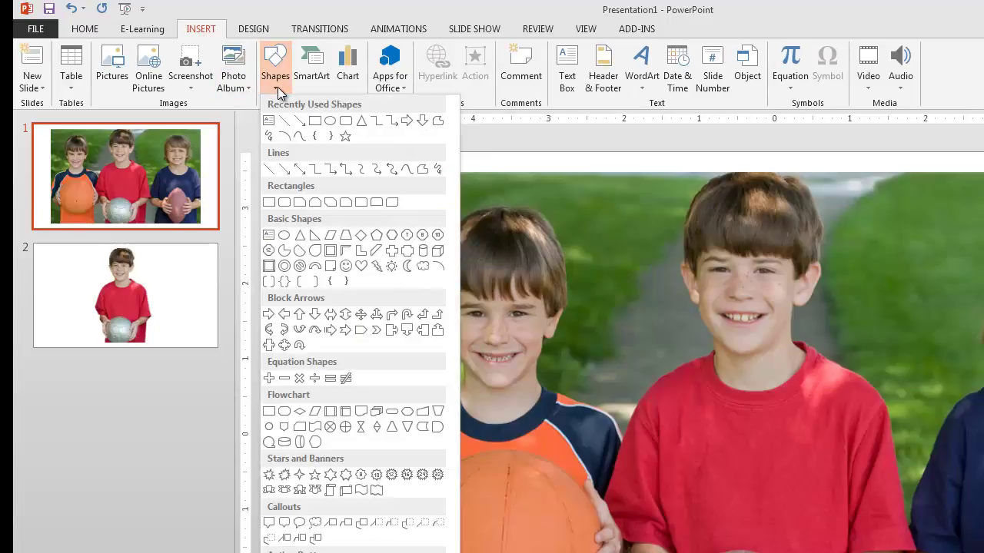
left_click(313, 121)
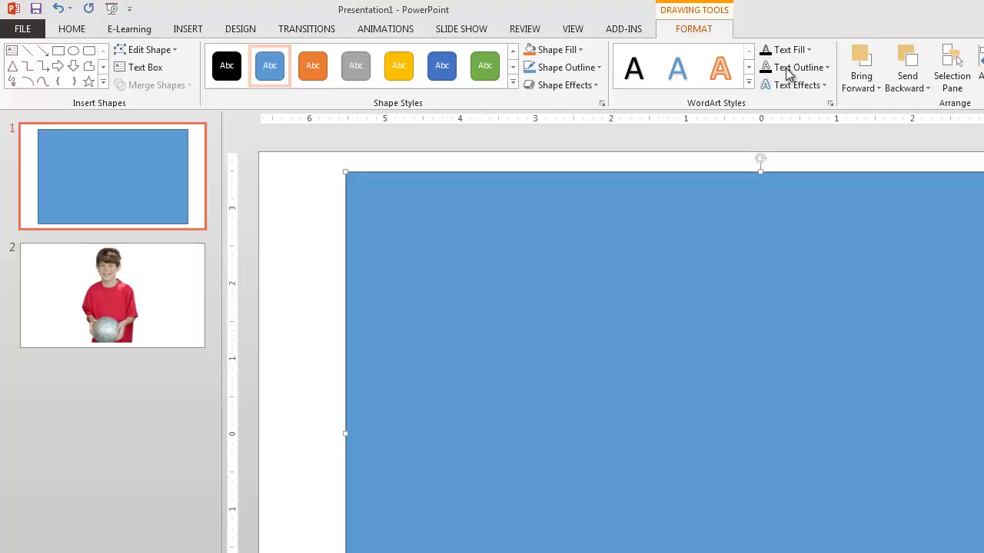
Give the covering rectangle a dark grey fill and a matching dark outline
left_click(580, 50)
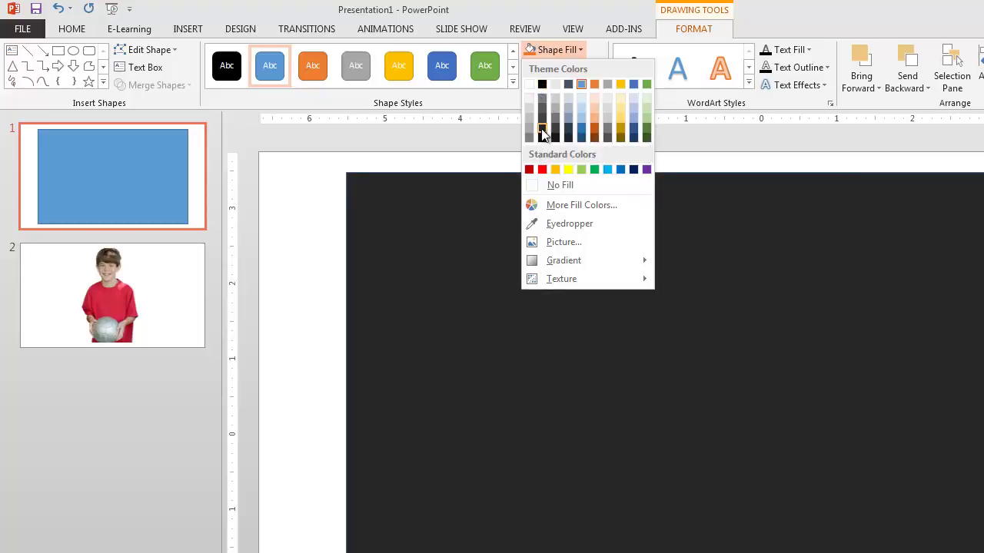
left_click(542, 131)
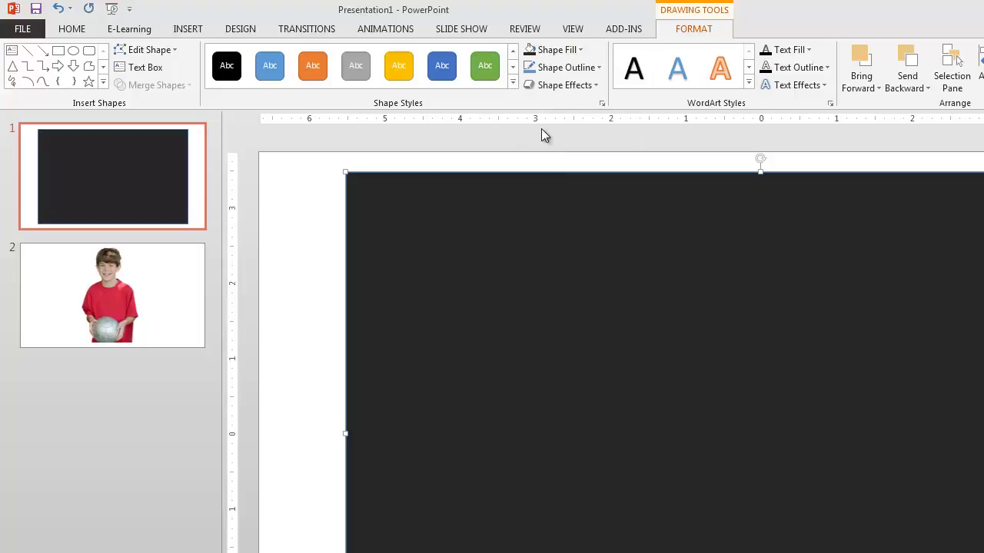
left_click(582, 70)
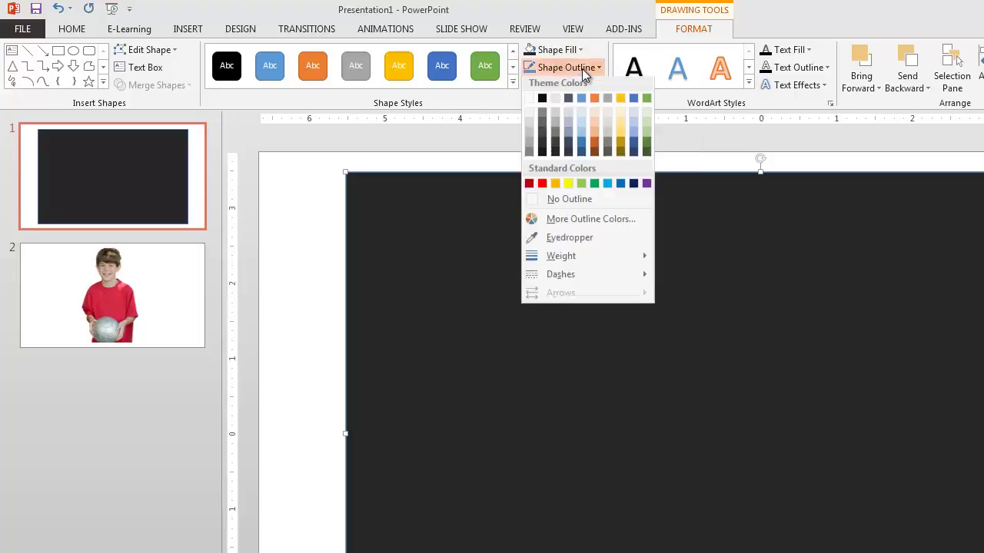
left_click(543, 139)
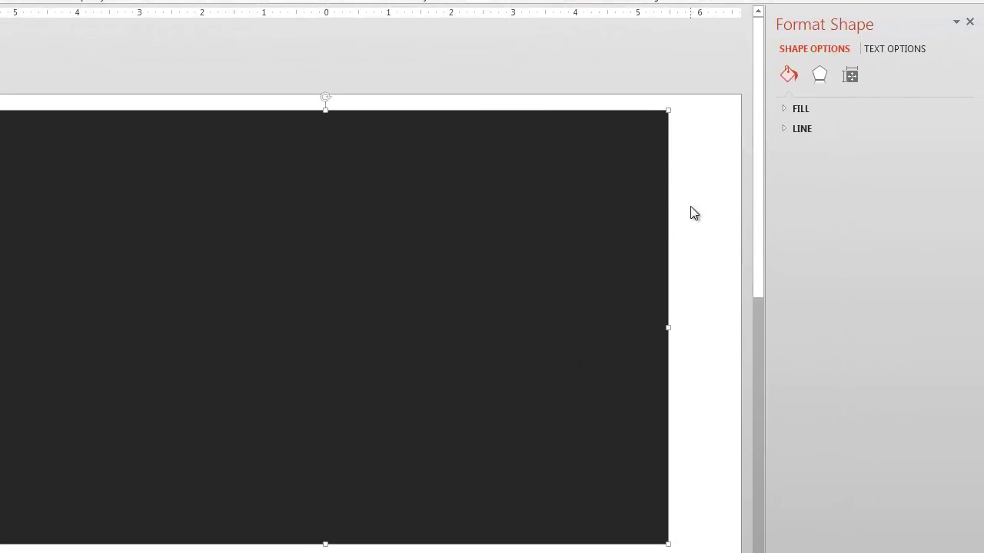
Set the rectangle's fill transparency to 30% so the photo shows through darkened
left_click(786, 109)
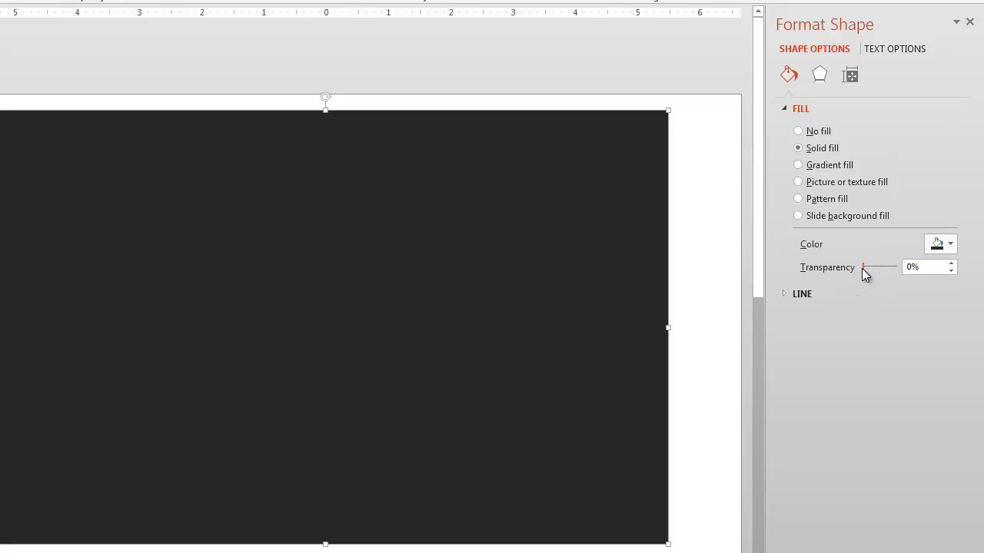
left_click_drag(863, 268, 874, 268)
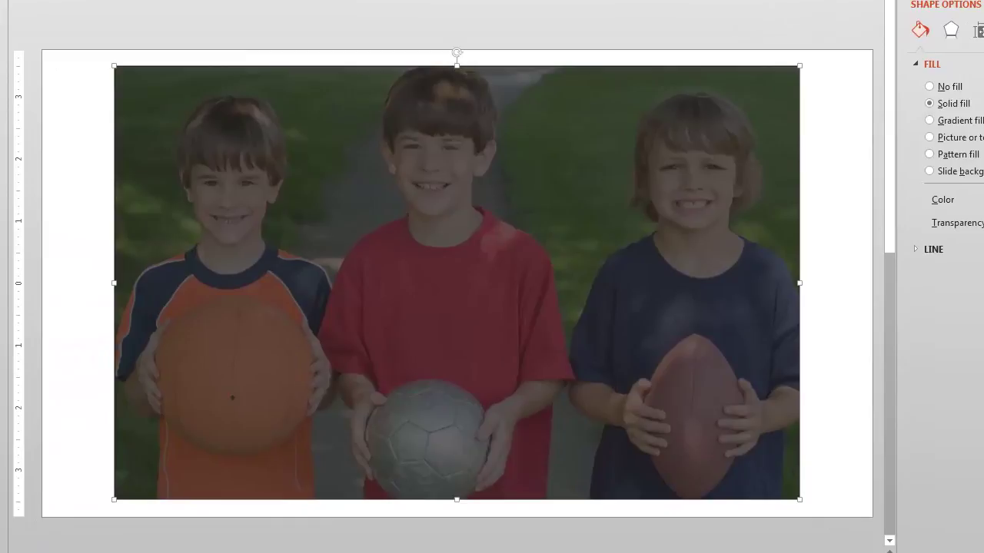
Paste the red-shirted boy cutout onto slide 1 and nudge it up and left over the boy underneath
key("Escape")
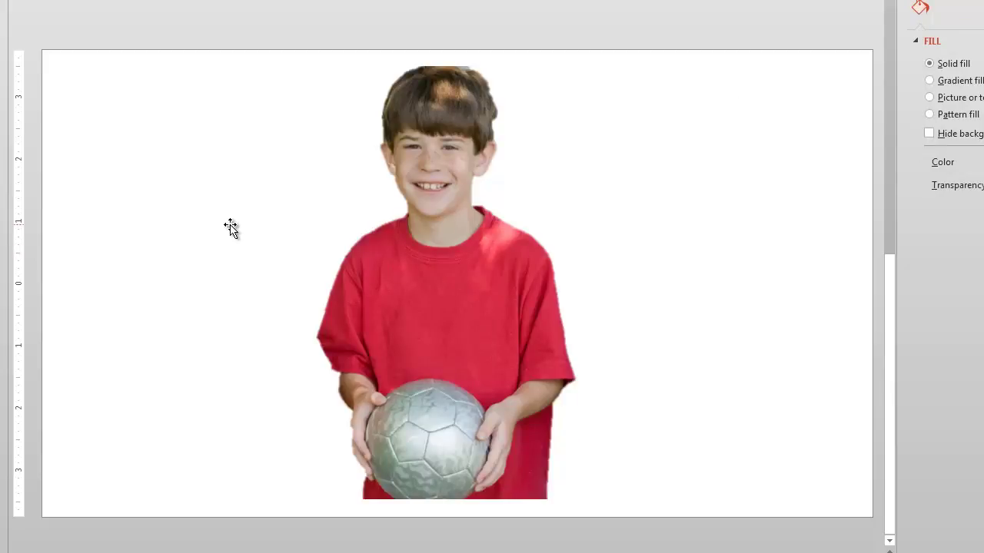
left_click(414, 248)
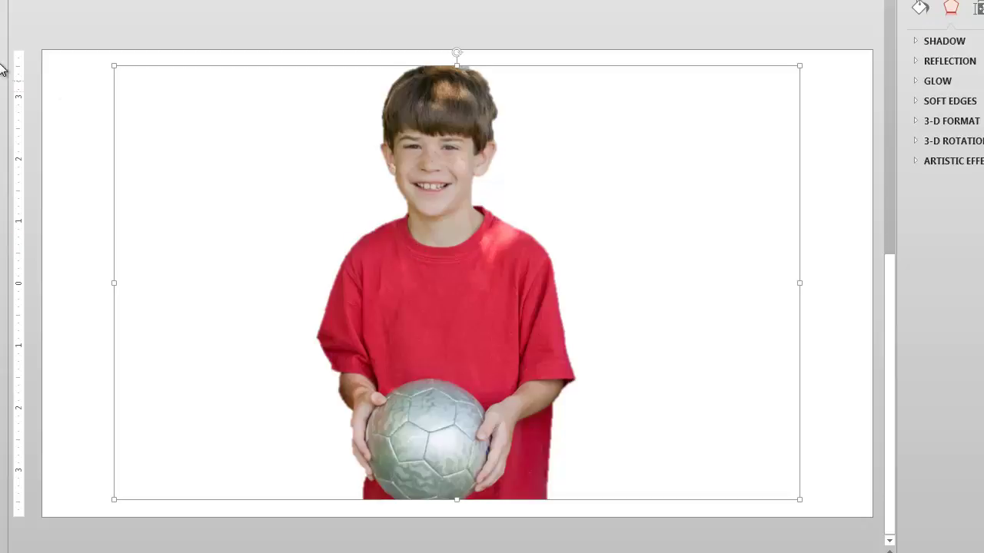
key("Escape")
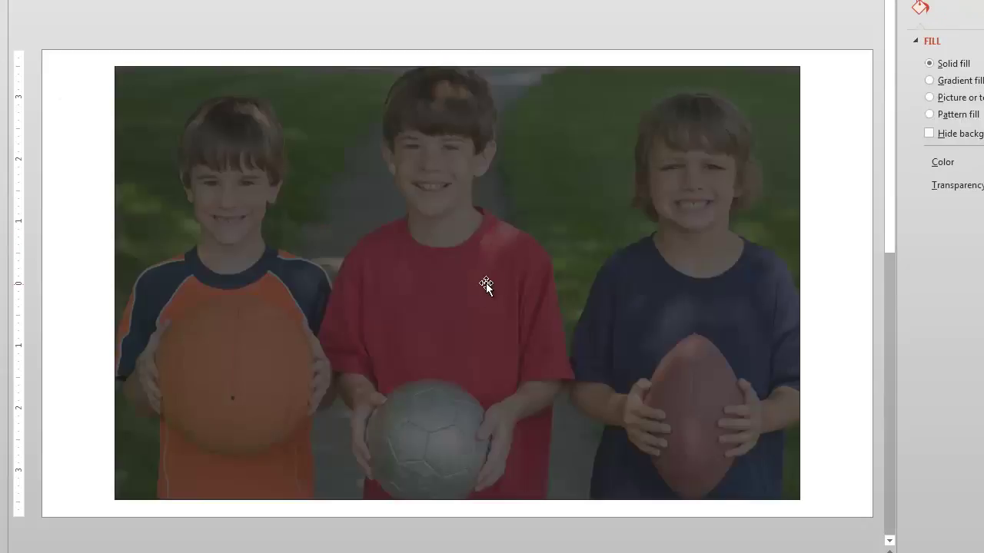
key("ctrl+v")
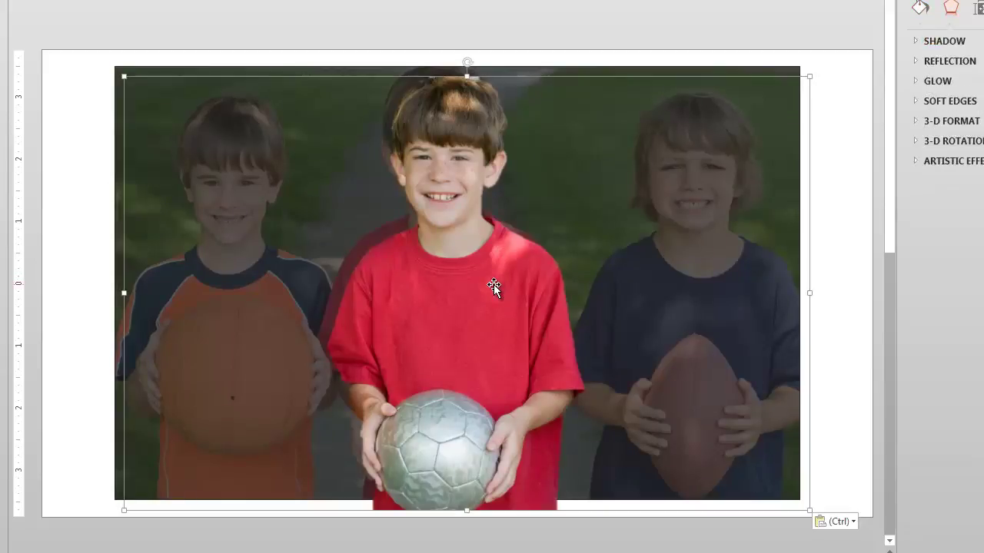
key("ctrl+Up")
key("ctrl+Up")
key("ctrl+Up")
key("ctrl+Up")
key("ctrl+Up")
key("ctrl+Up")
key("ctrl+Up")
key("ctrl+Up")
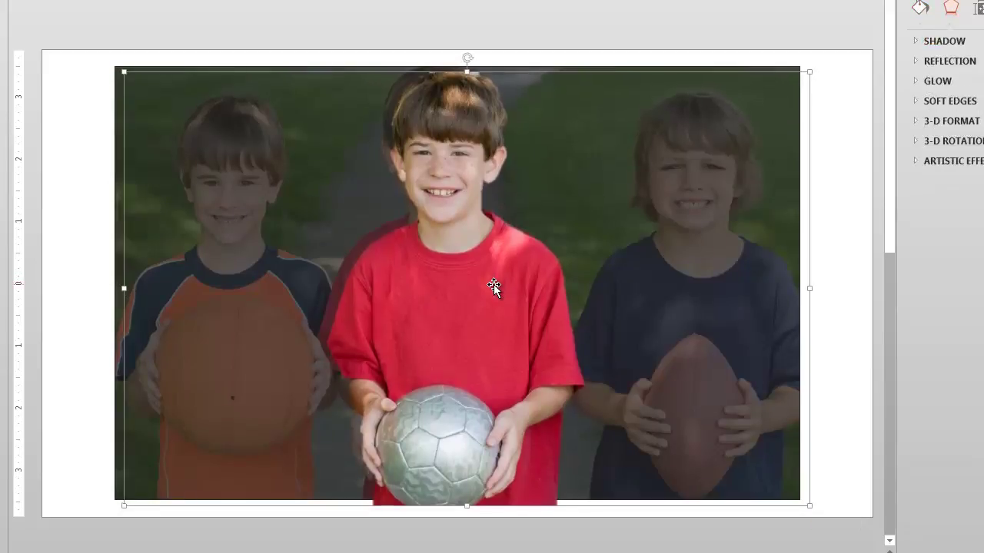
key("ctrl+Up")
key("ctrl+Up")
key("ctrl+Up")
key("ctrl+Up")
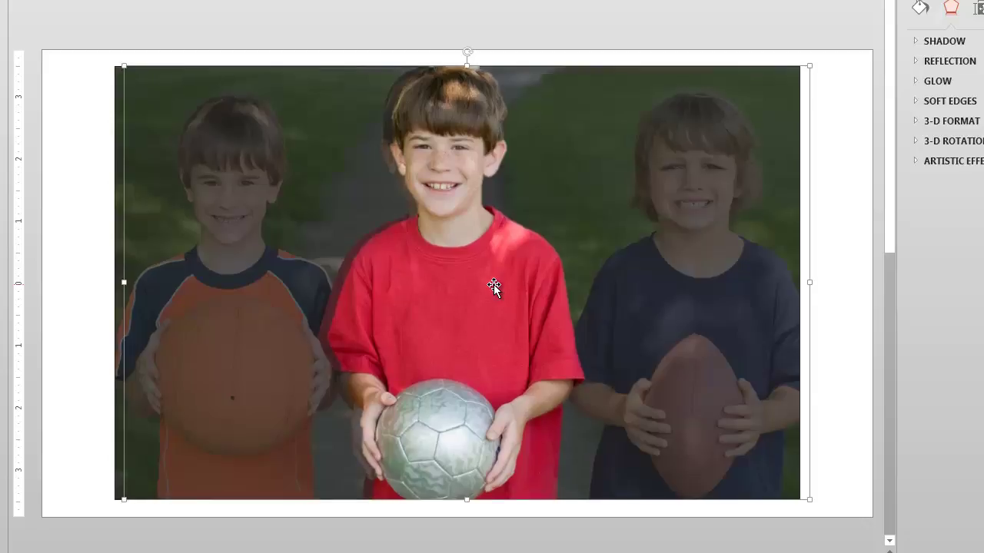
key("ctrl+Left")
key("ctrl+Left")
key("ctrl+Left")
key("ctrl+Left")
key("ctrl+Left")
key("ctrl+Left")
key("ctrl+Left")
key("ctrl+Left")
key("ctrl+Left")
key("ctrl+Left")
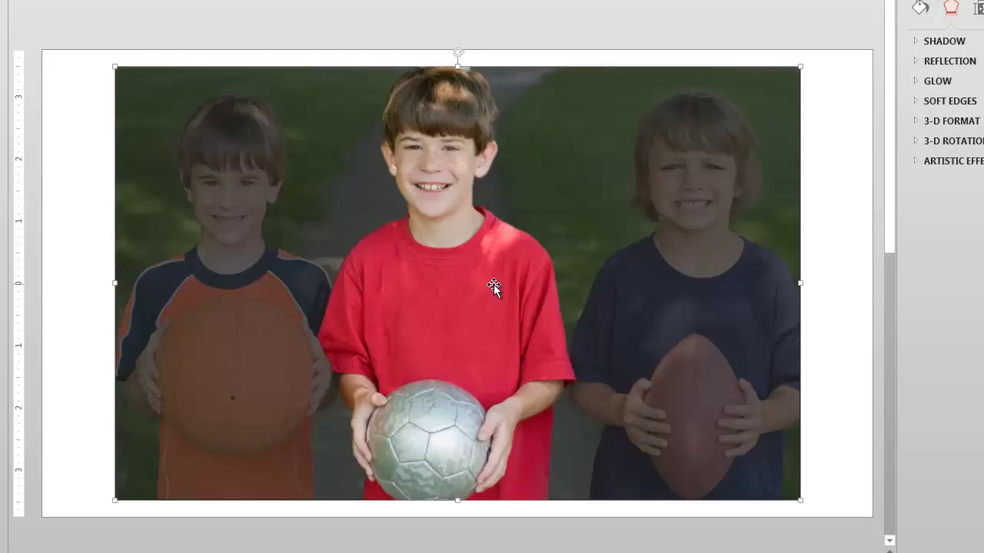
left_click(495, 35)
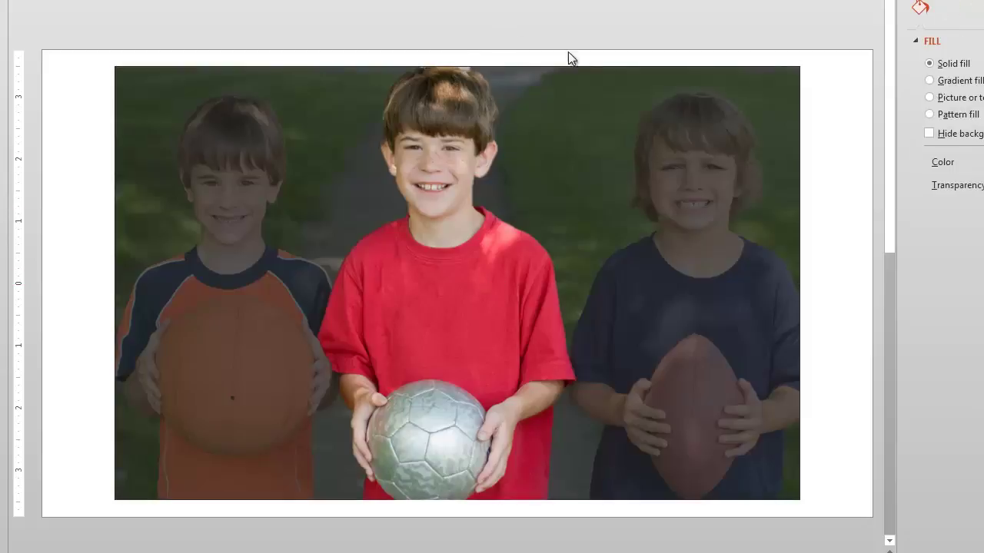